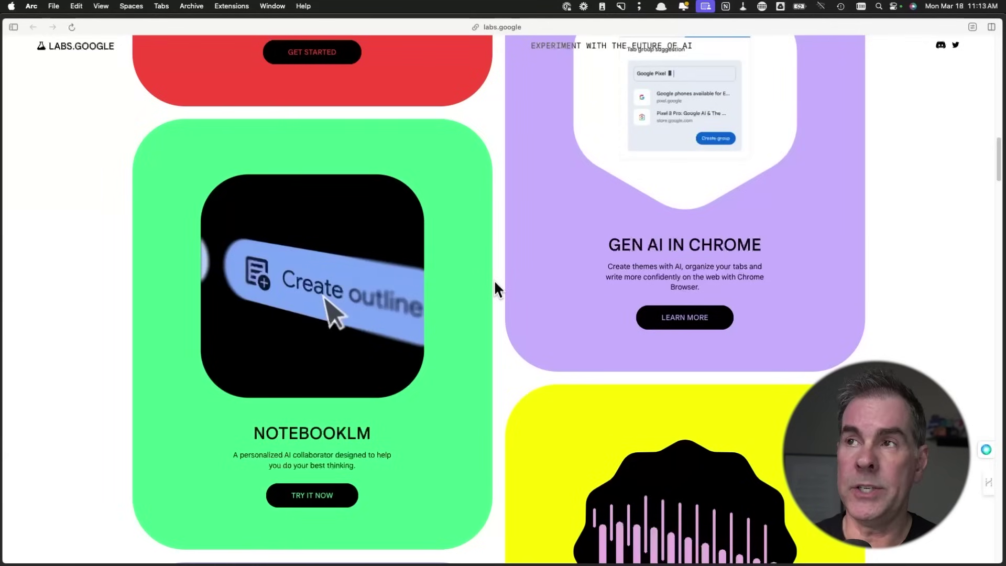
- Launch NotebookLM from its Google Labs card, reaching the welcome page with the Newsletter notebook listed
{"action": "left_click", "coordinate": [495, 26]}
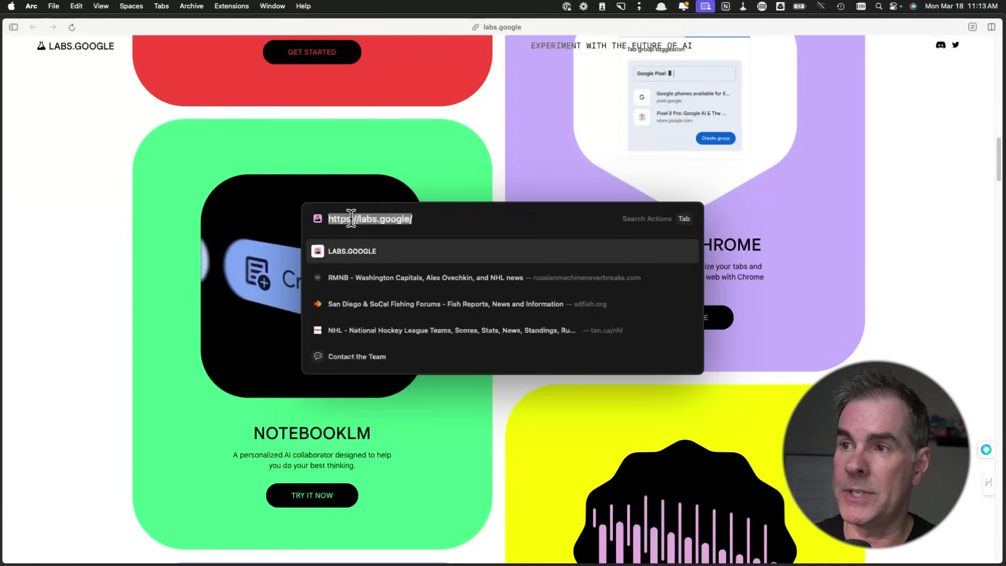
{"action": "key", "text": "Escape"}
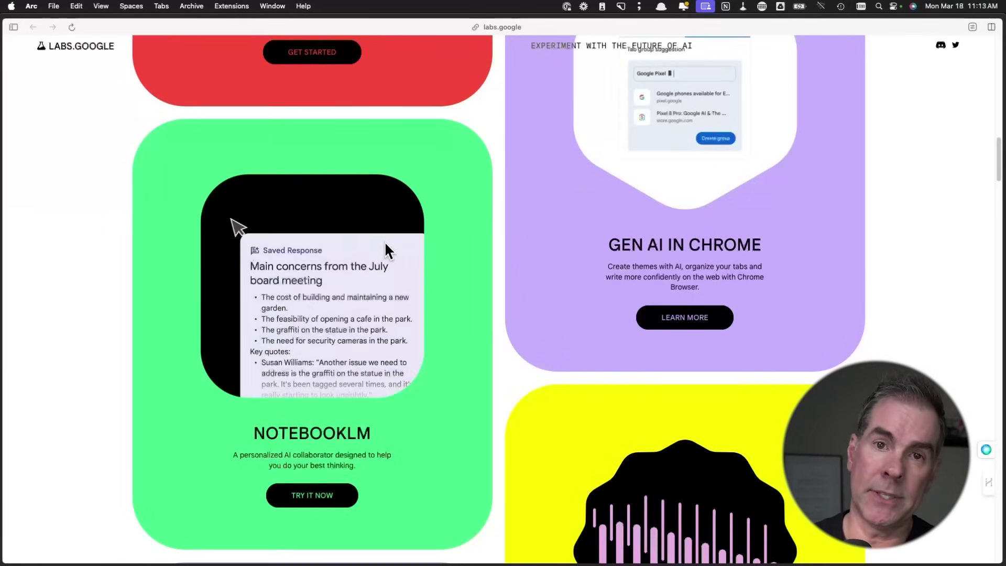
{"action": "scroll", "coordinate": [487, 247], "scroll_direction": "up", "scroll_amount": 10}
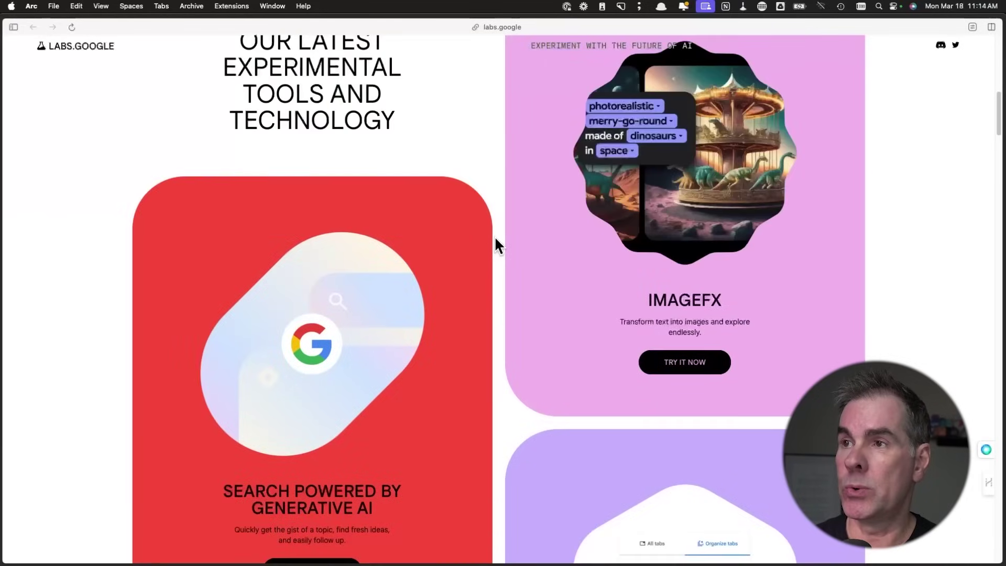
{"action": "scroll", "coordinate": [495, 322], "scroll_direction": "down", "scroll_amount": 10}
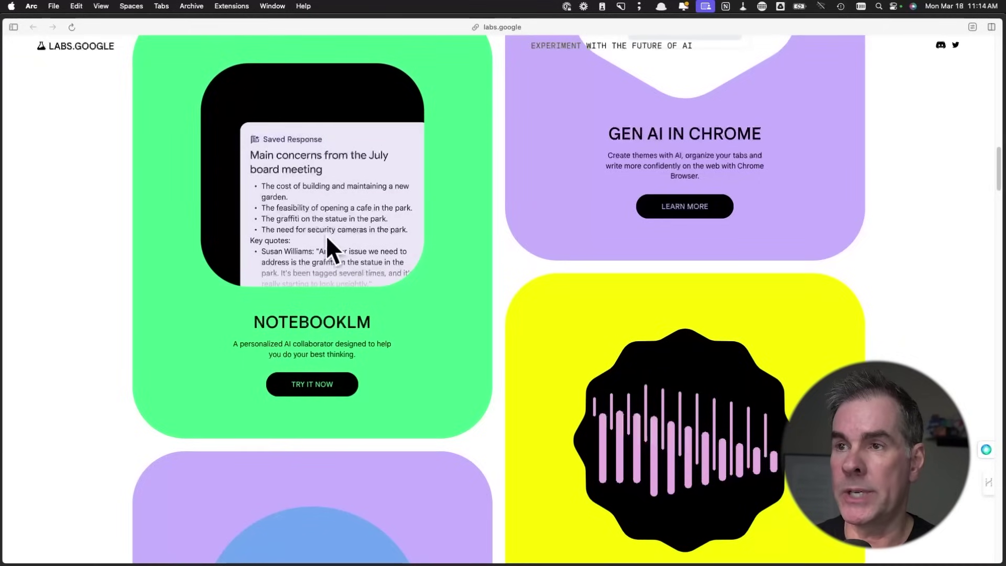
{"action": "left_click", "coordinate": [350, 386]}
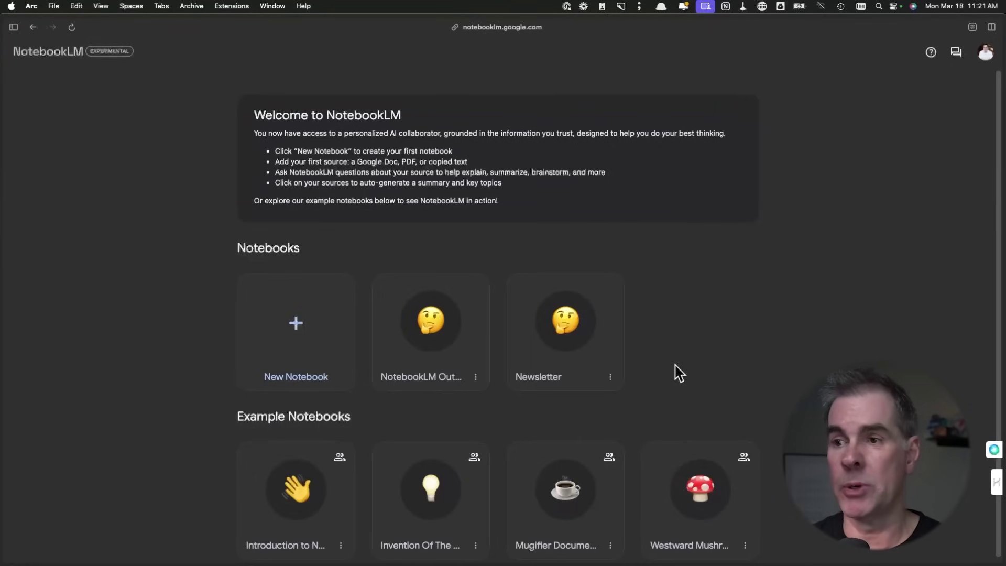
- Create an empty notebook with the default title 'New Notebook' and go back to the notebooks list
{"action": "left_click", "coordinate": [297, 327]}
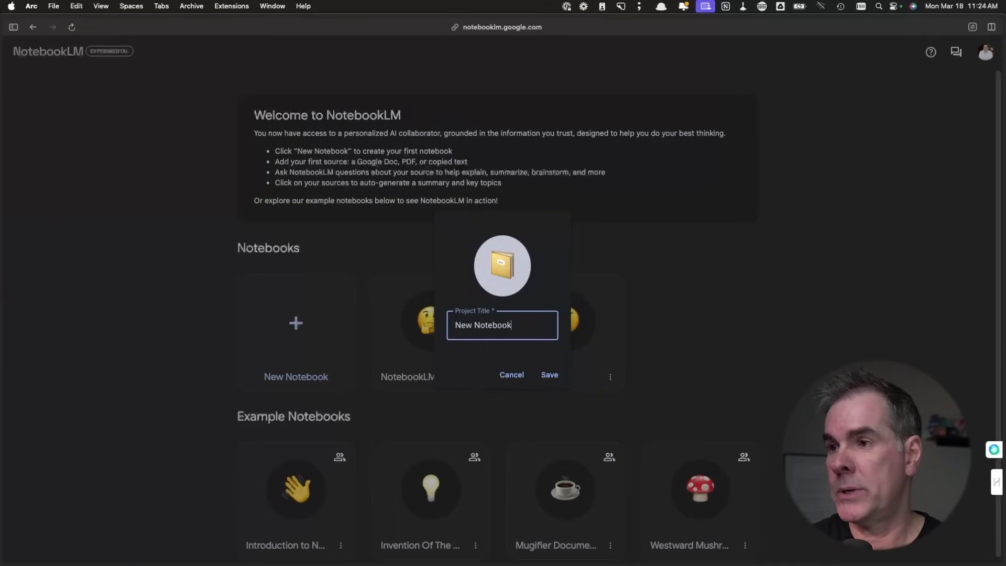
{"action": "left_click", "coordinate": [547, 378]}
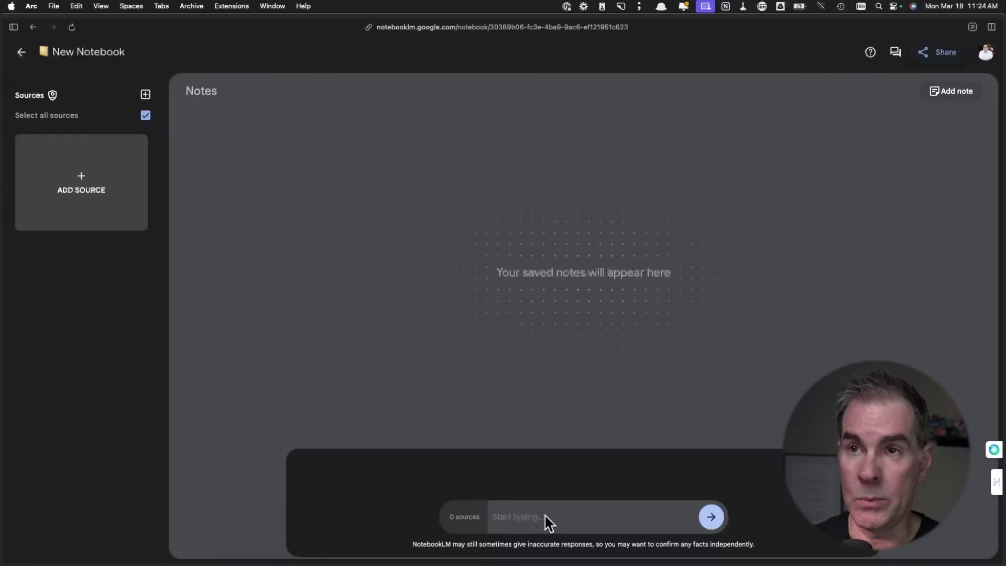
{"action": "left_click", "coordinate": [22, 53]}
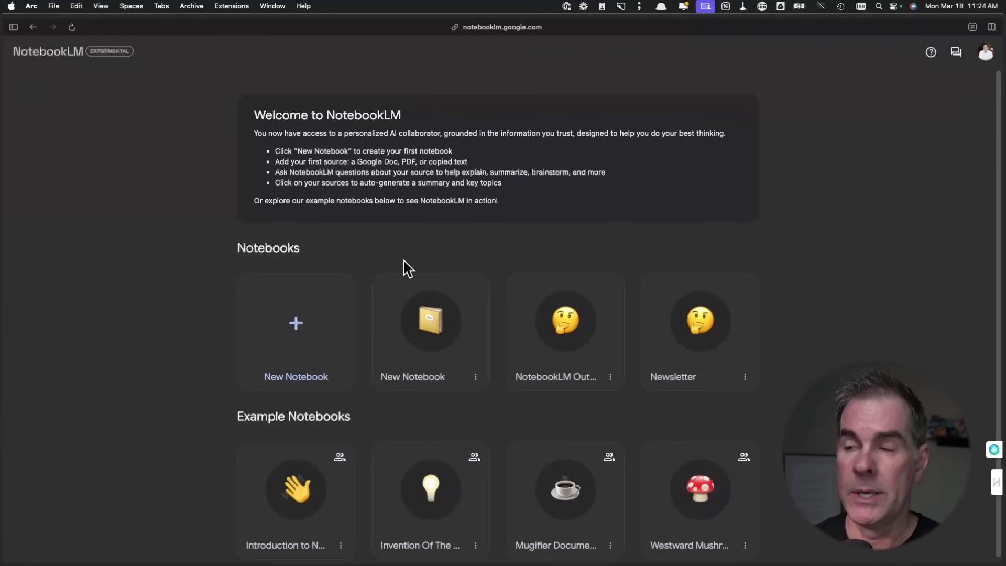
- Open the NotebookLM Outline notebook and bring up the Upload from source options
{"action": "left_click", "coordinate": [569, 336]}
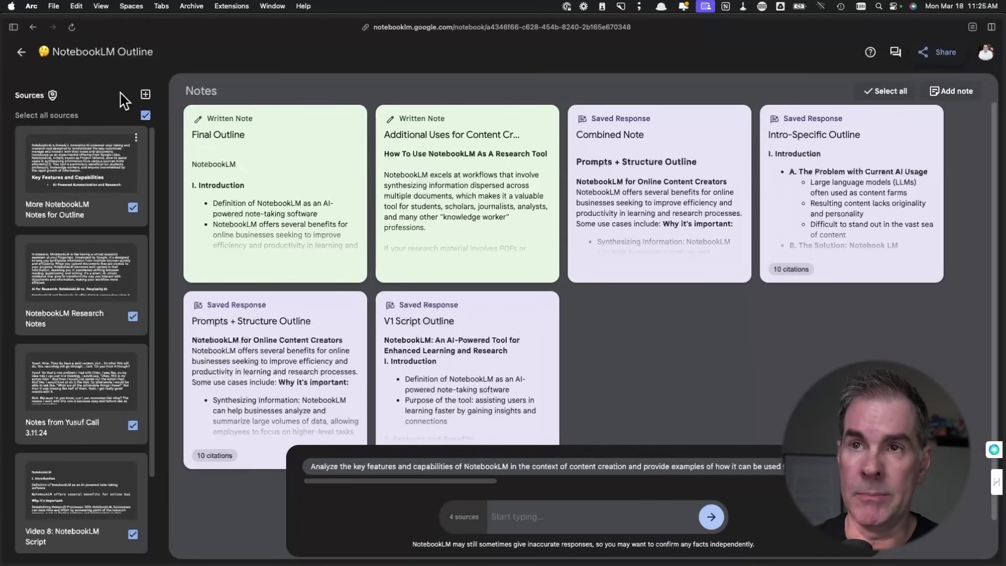
{"action": "left_click", "coordinate": [146, 95]}
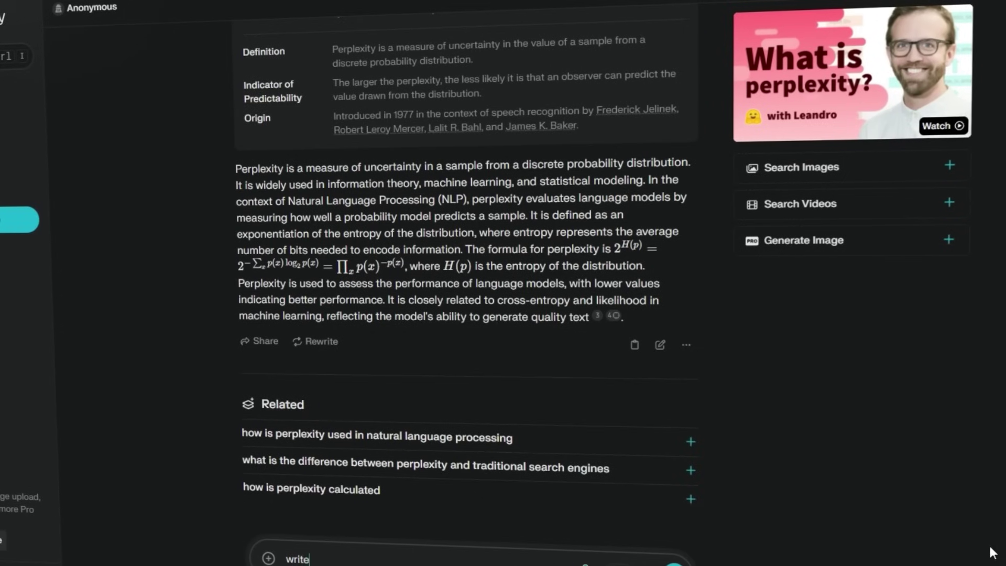
- Complete the Perplexity prompt so it reads 'write me script about content creation.'
{"action": "type", "text": " me scr"}
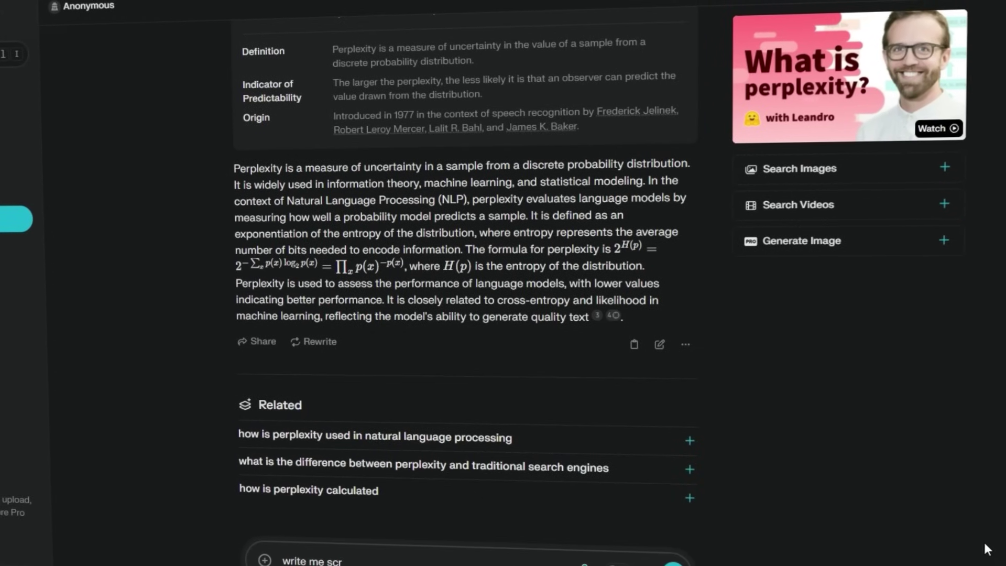
{"action": "type", "text": "ipt about conte"}
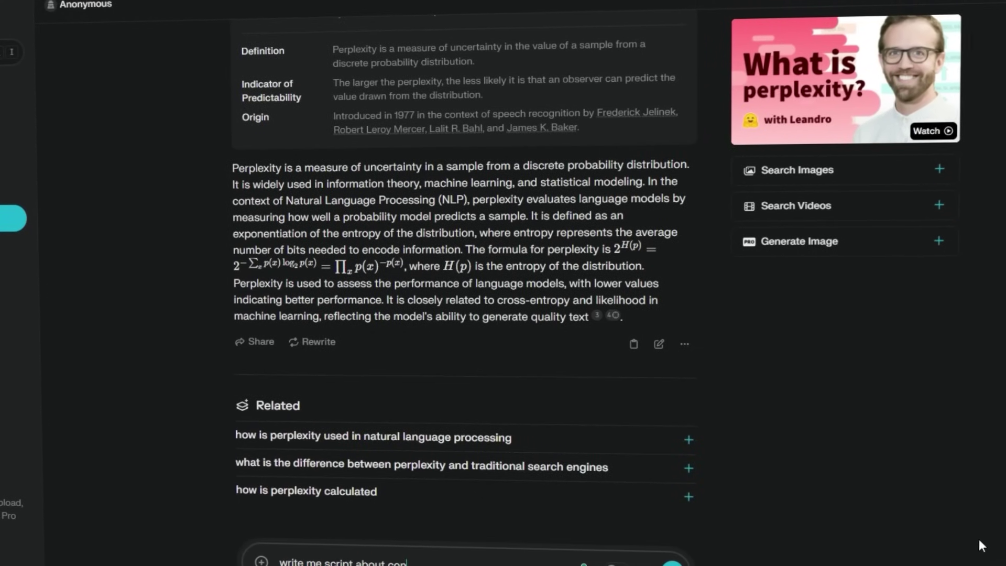
{"action": "type", "text": "nt creation"}
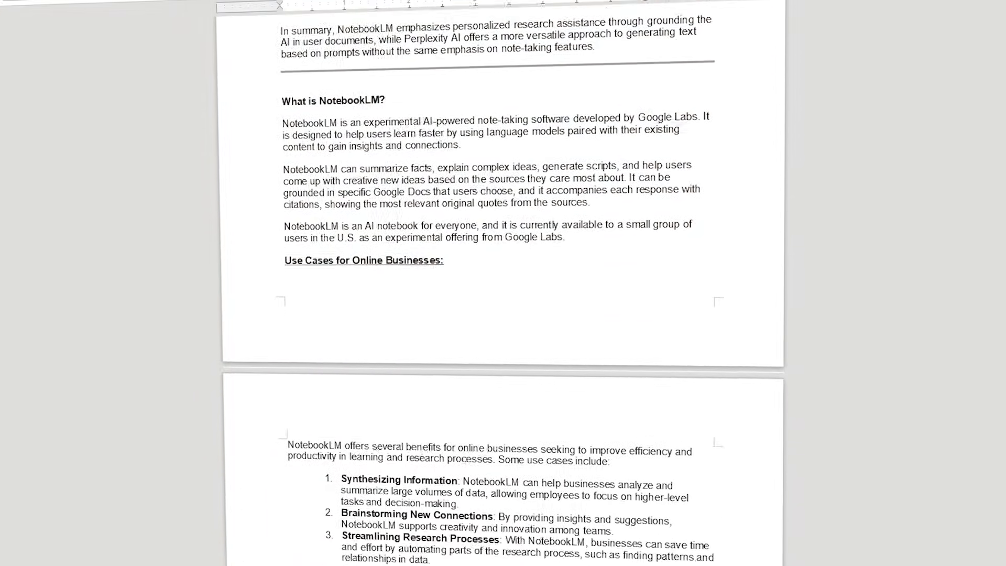
{"action": "scroll", "coordinate": [503, 283], "scroll_direction": "down", "scroll_amount": 15}
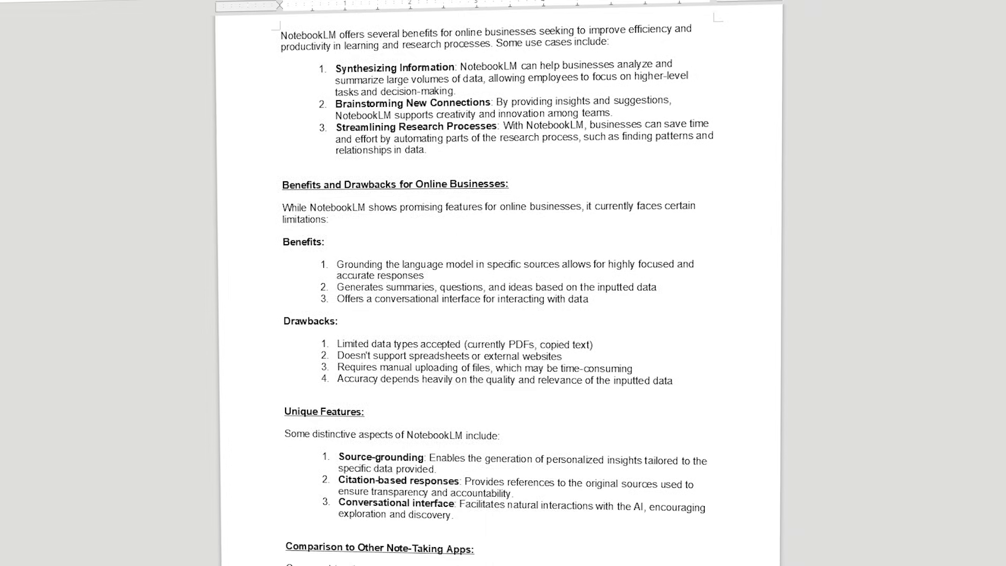
{"action": "scroll", "coordinate": [503, 283], "scroll_direction": "down", "scroll_amount": 9}
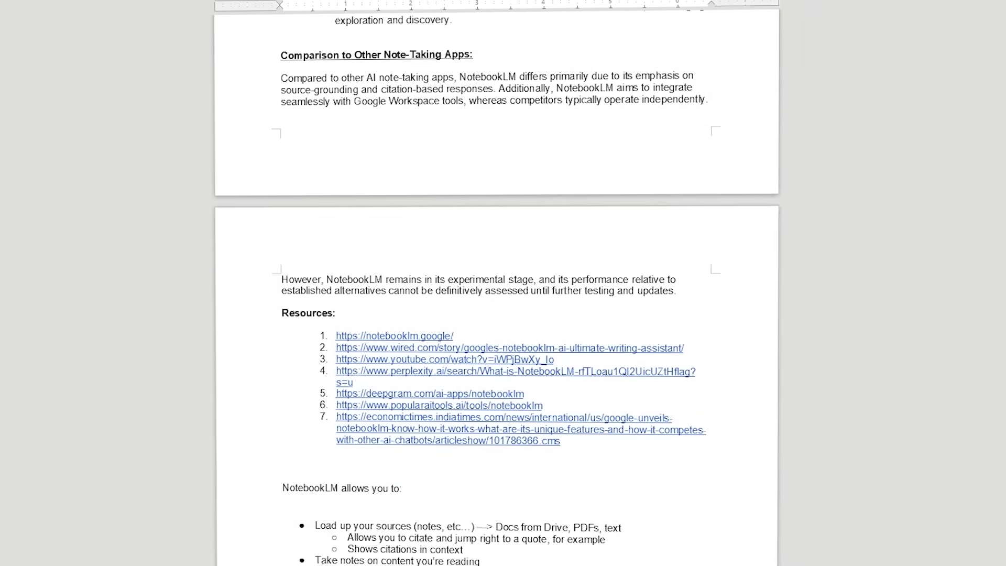
{"action": "scroll", "coordinate": [503, 283], "scroll_direction": "down", "scroll_amount": 3}
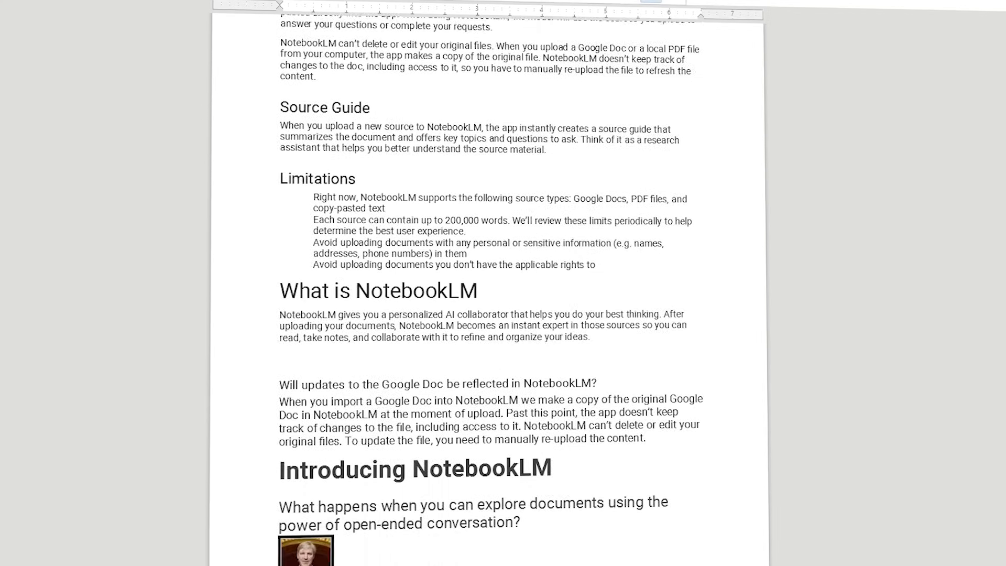
{"action": "scroll", "coordinate": [503, 283], "scroll_direction": "down", "scroll_amount": 12}
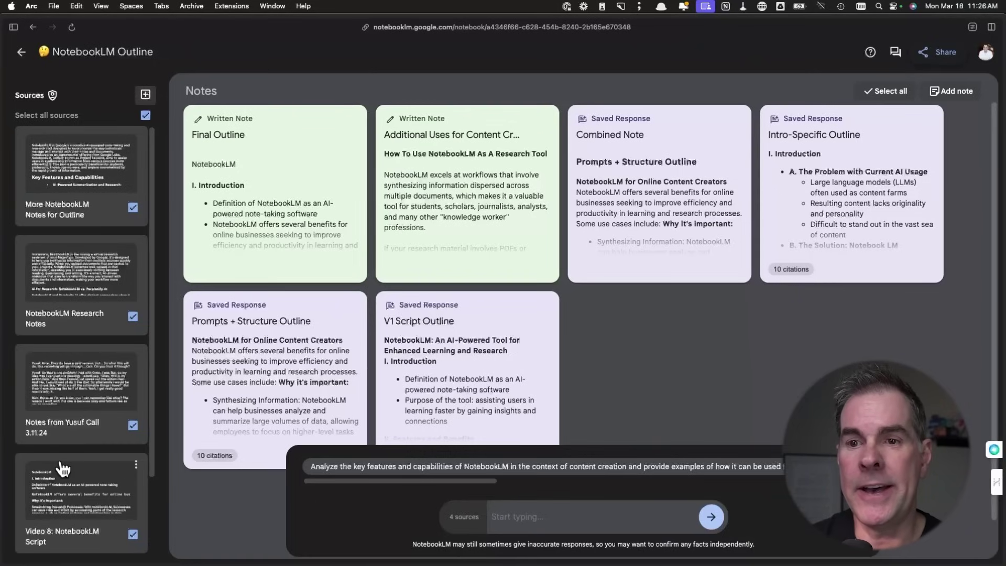
- Submit the question 'What is NotebookLM?' in the Outline notebook chat
{"action": "scroll", "coordinate": [67, 508], "scroll_direction": "down", "scroll_amount": 3}
{"action": "scroll", "coordinate": [74, 481], "scroll_direction": "up", "scroll_amount": 3}
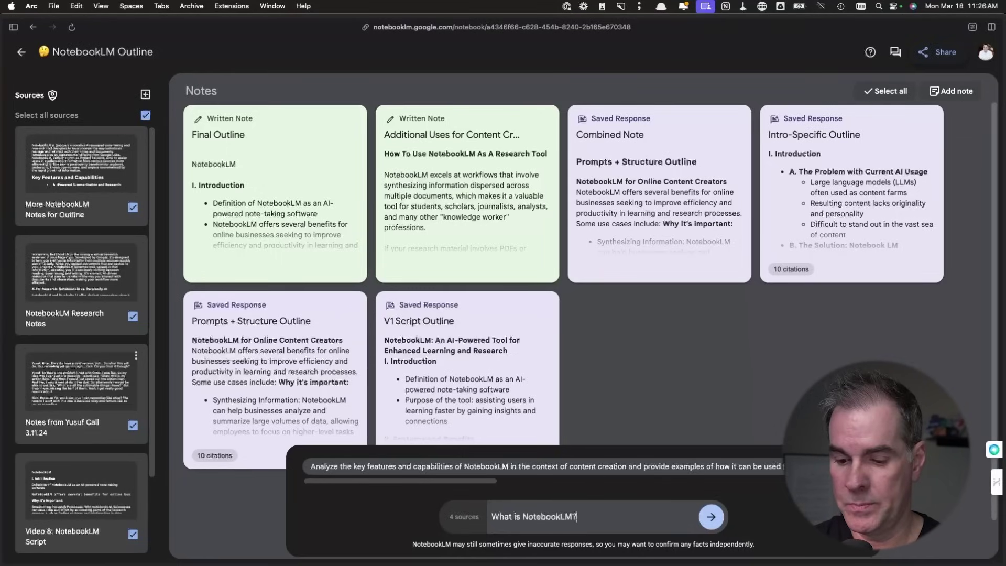
{"action": "key", "text": "Return"}
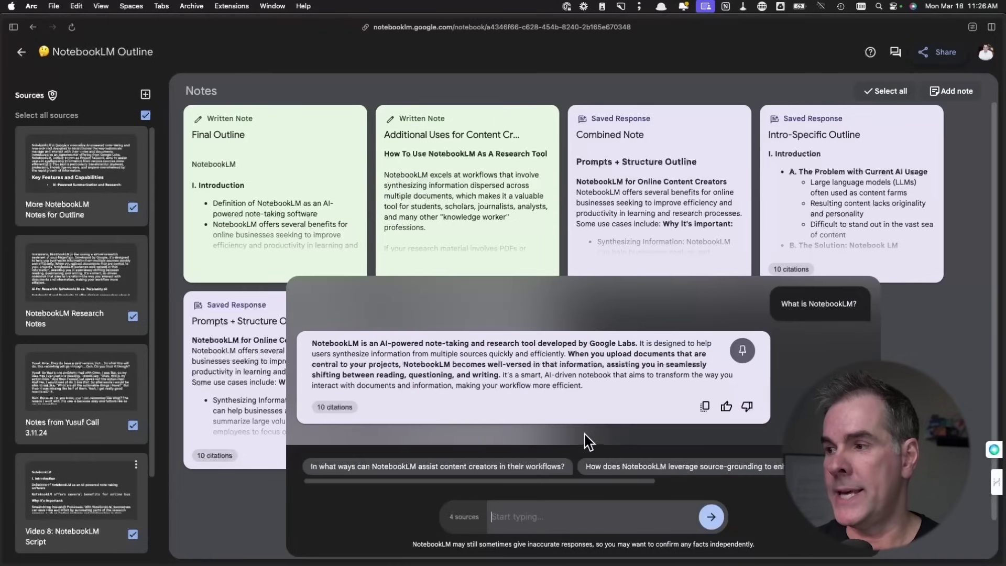
- Highlight part of the answer and expand its 10 numbered citations to preview a source
{"action": "left_click_drag", "start_coordinate": [346, 353], "coordinate": [514, 368]}
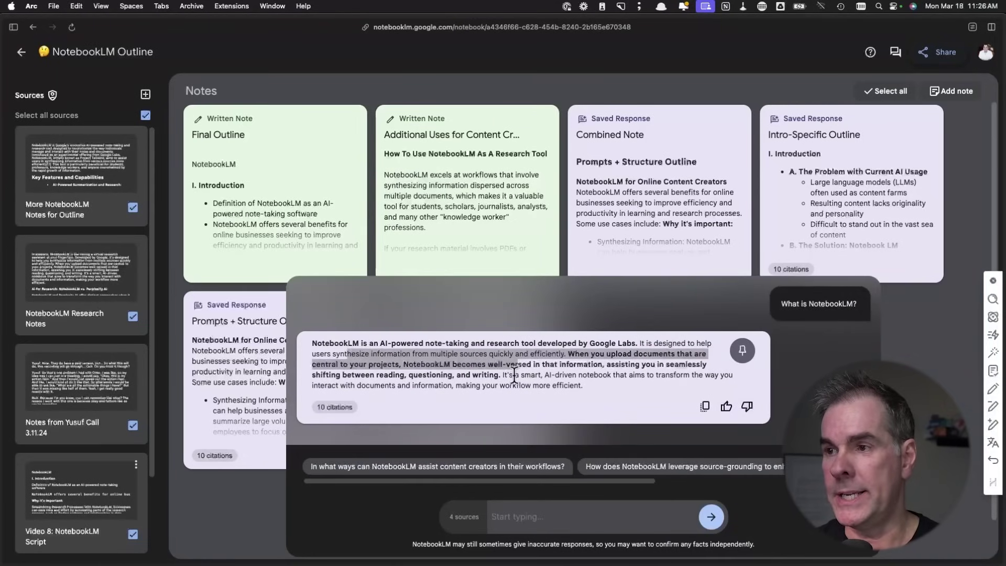
{"action": "left_click", "coordinate": [335, 407]}
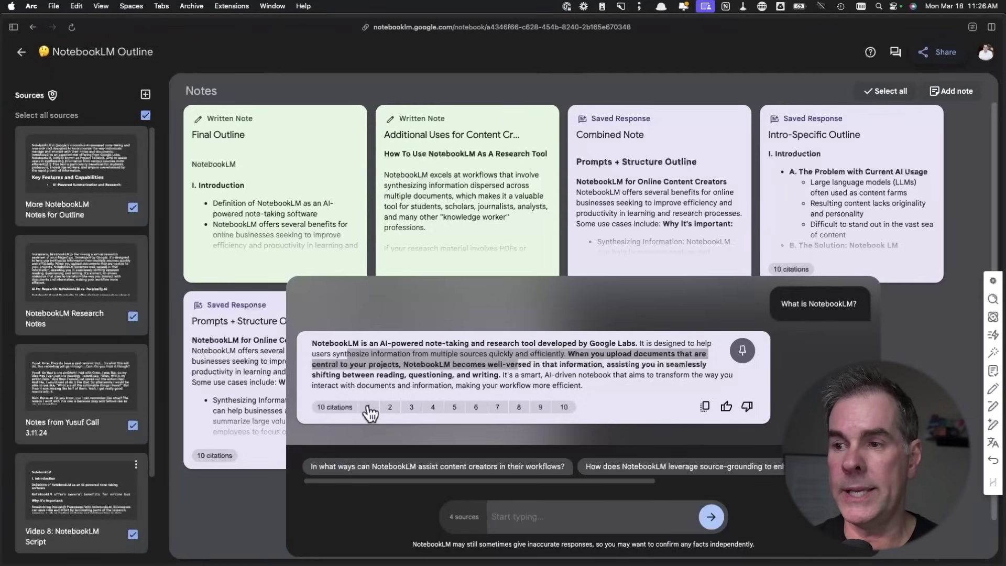
{"action": "mouse_move", "coordinate": [370, 413]}
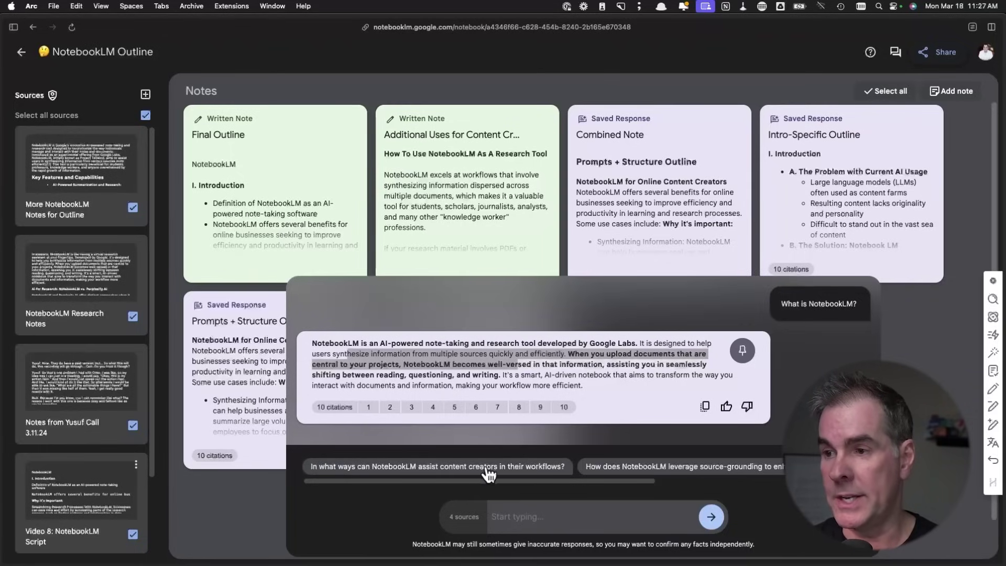
- Ask how NotebookLM can assist content creators and pin that answer as 'New Saved Note'
{"action": "left_click", "coordinate": [371, 467]}
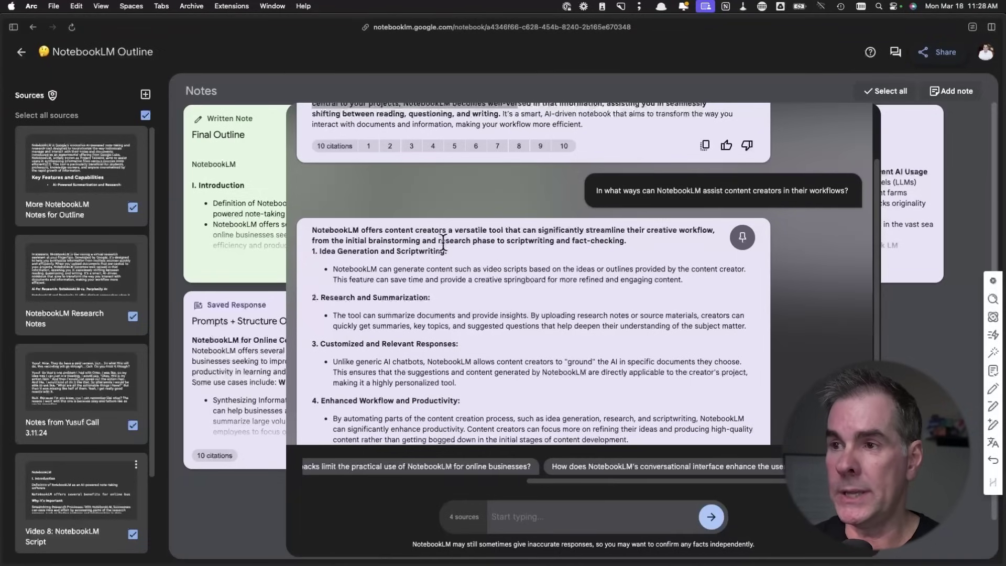
{"action": "left_click", "coordinate": [737, 246]}
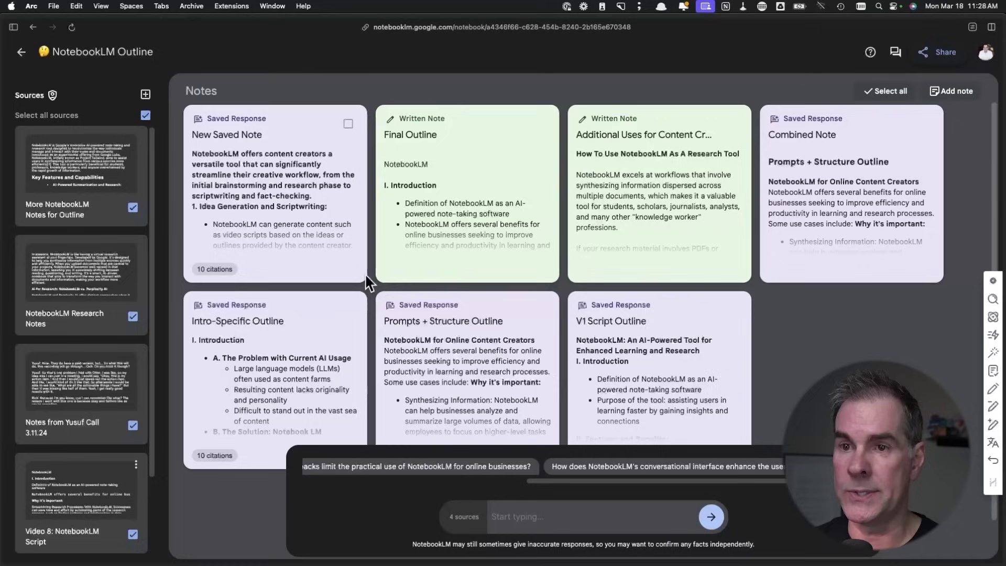
- Deselect all sources and tick only the New Saved Note about content creators
{"action": "left_click", "coordinate": [145, 115]}
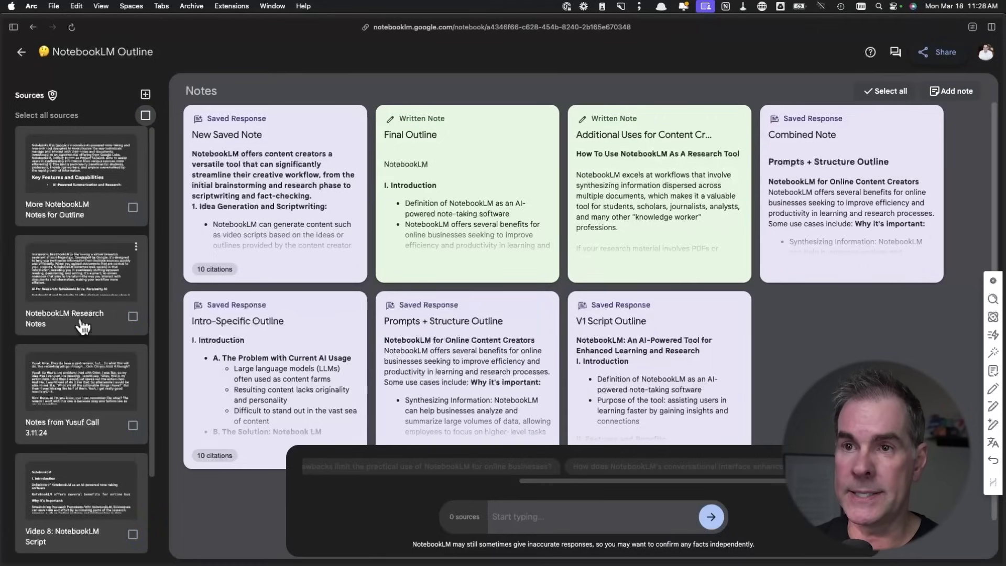
{"action": "left_click", "coordinate": [346, 127]}
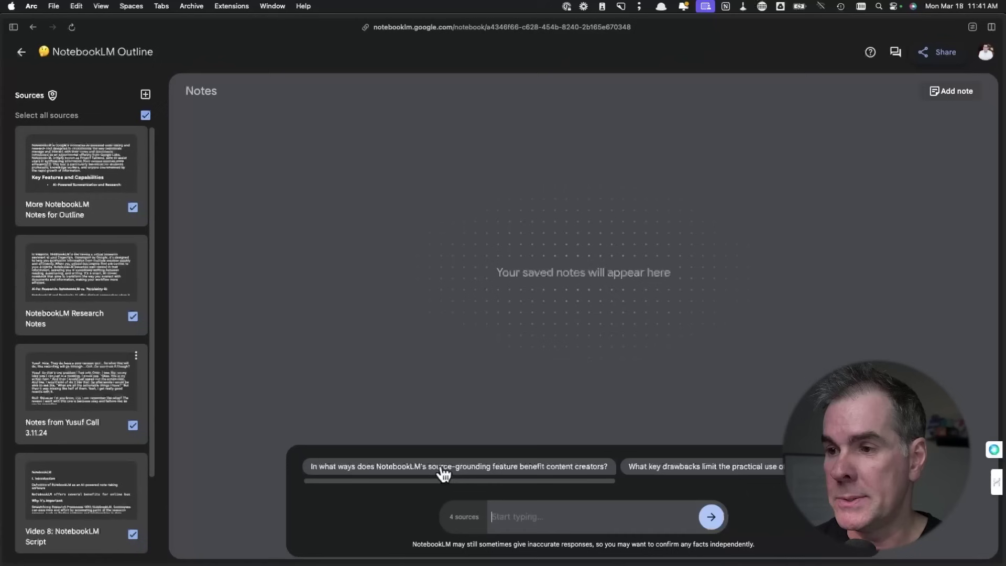
- Ask the suggested source-grounding question, check its 10 citations, and pin the answer as a note
{"action": "left_click", "coordinate": [439, 471]}
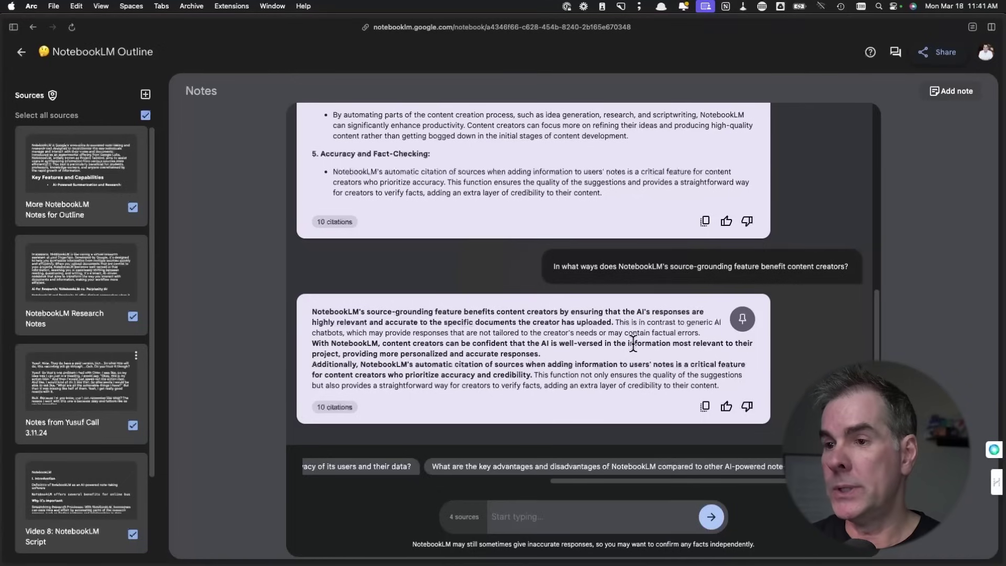
{"action": "left_click", "coordinate": [321, 409]}
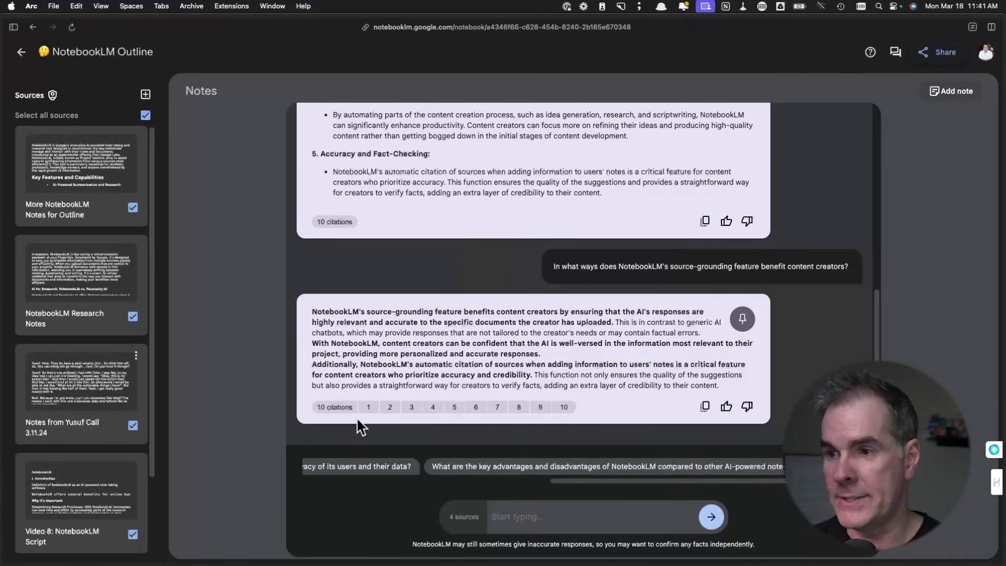
{"action": "mouse_move", "coordinate": [432, 414]}
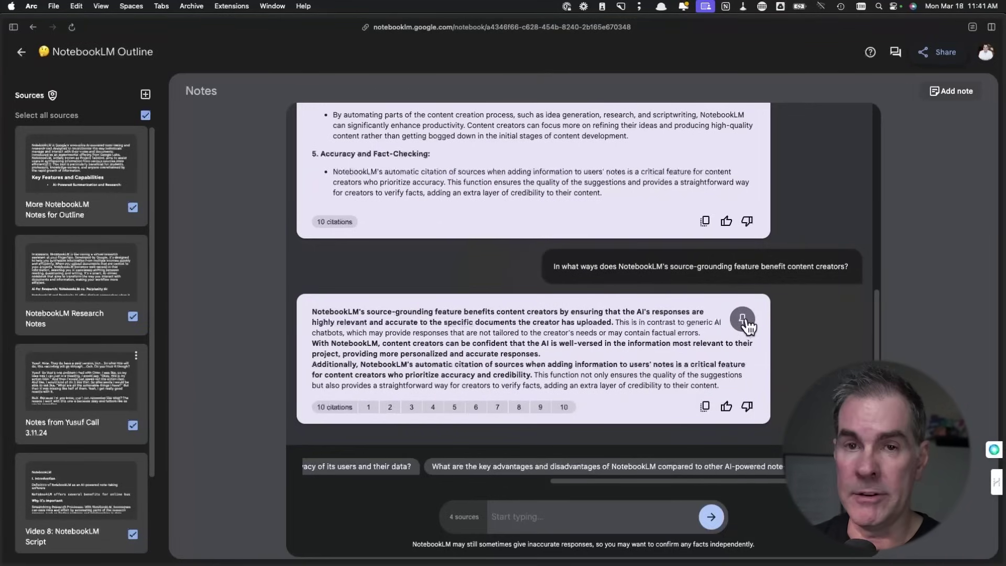
{"action": "left_click", "coordinate": [742, 320]}
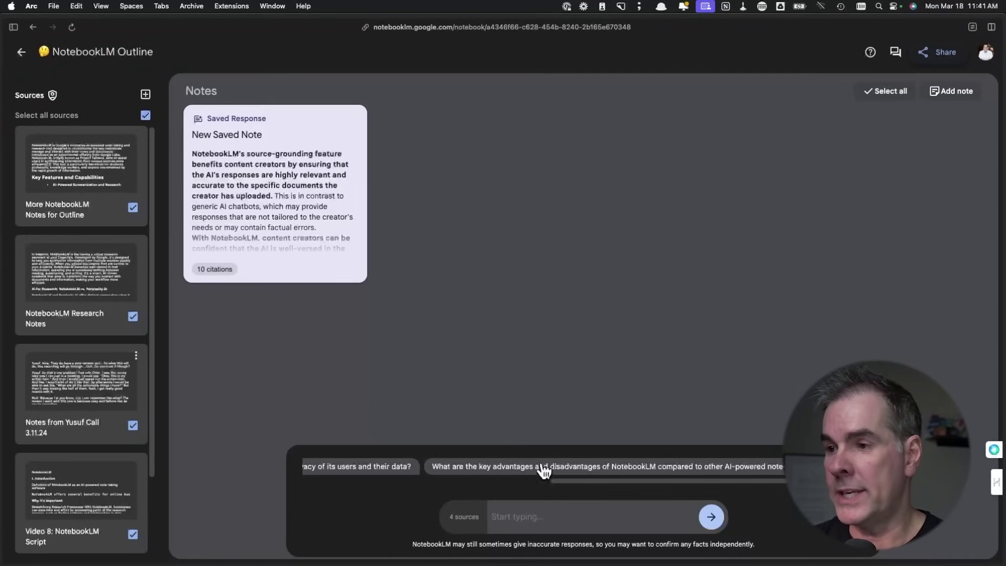
- Ask for NotebookLM's advantages and disadvantages versus other AI note apps and pin the response
{"action": "left_click", "coordinate": [662, 470]}
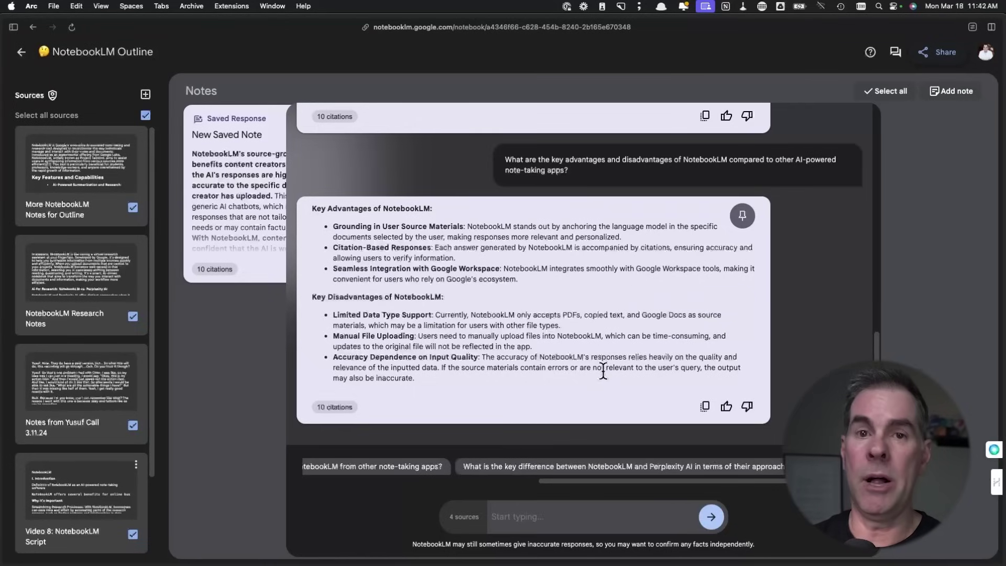
{"action": "left_click", "coordinate": [741, 215]}
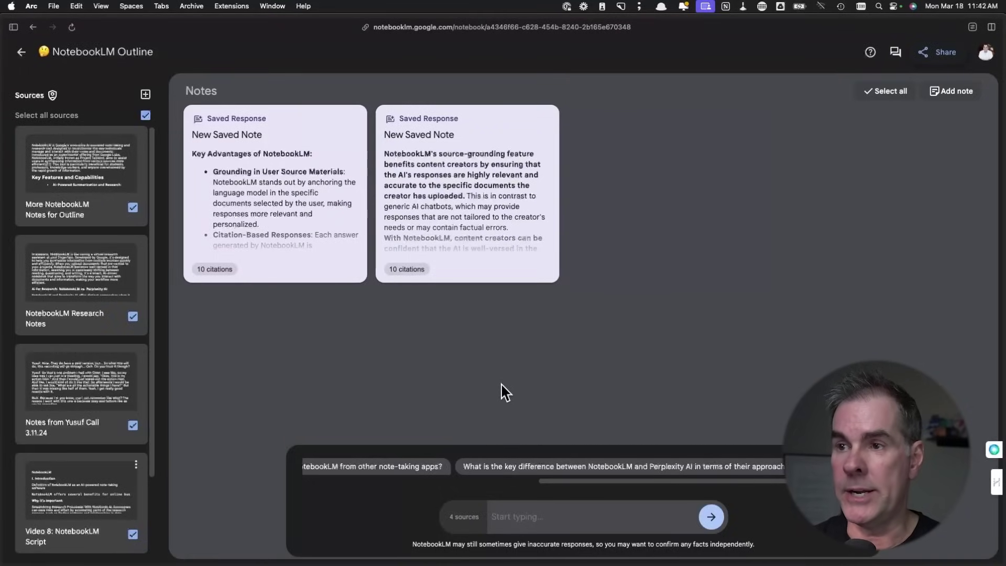
- Ask about NotebookLM's key capability for online businesses and pin the 'Synthesizing Information' answer
{"action": "left_click", "coordinate": [575, 519]}
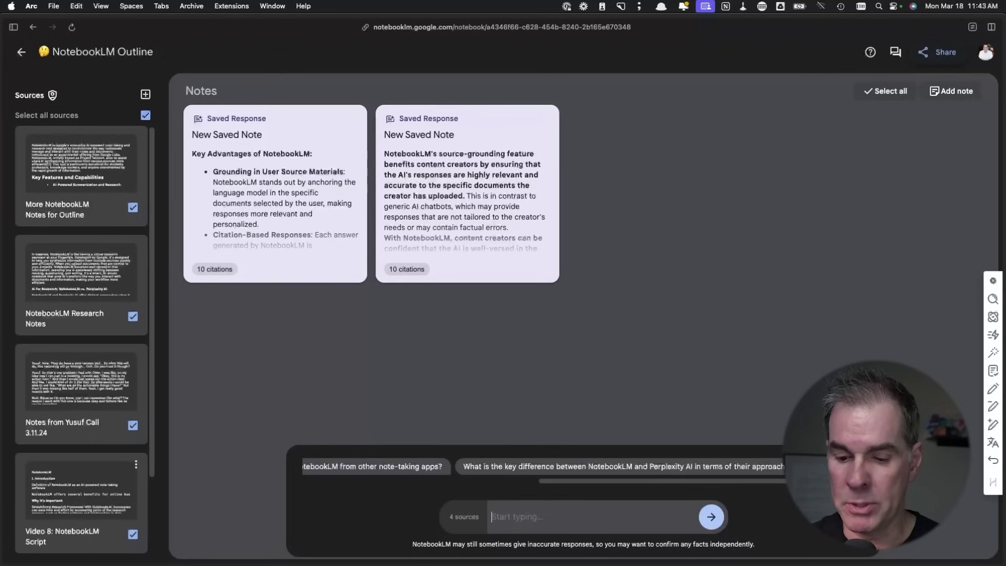
{"action": "type", "text": "what is one key capability of notebookLM for on"}
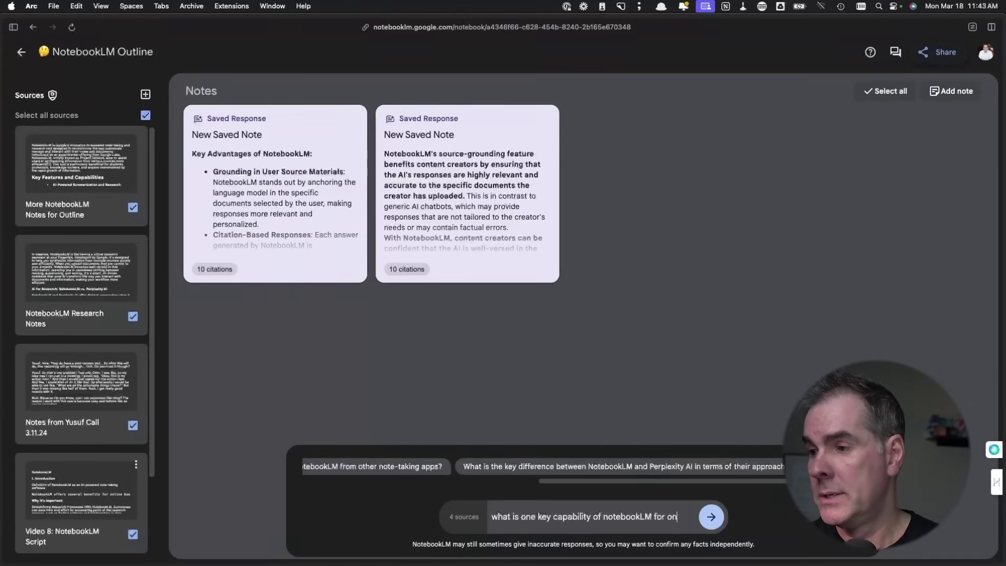
{"action": "type", "text": "line businesses?"}
{"action": "key", "text": "Return"}
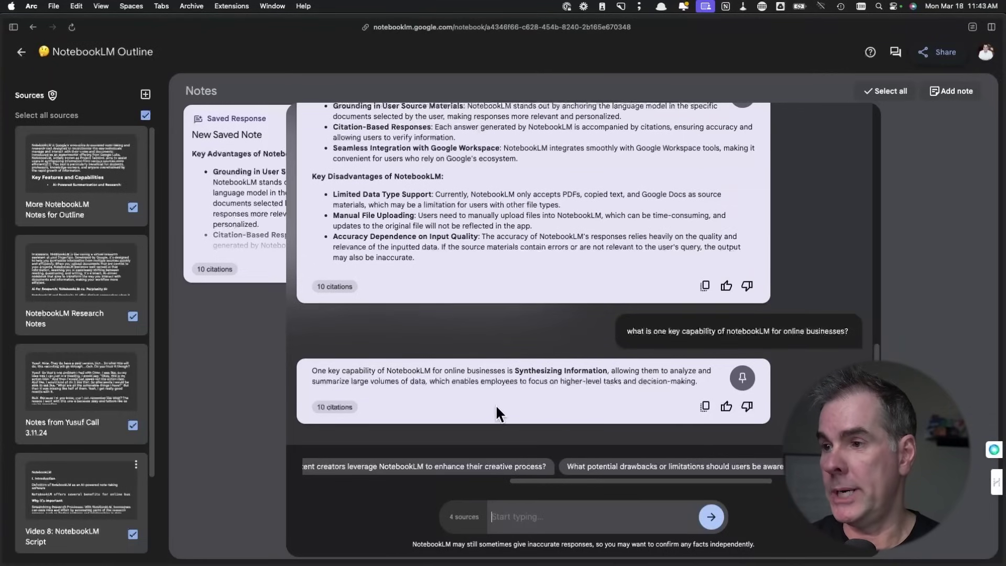
{"action": "left_click", "coordinate": [742, 378]}
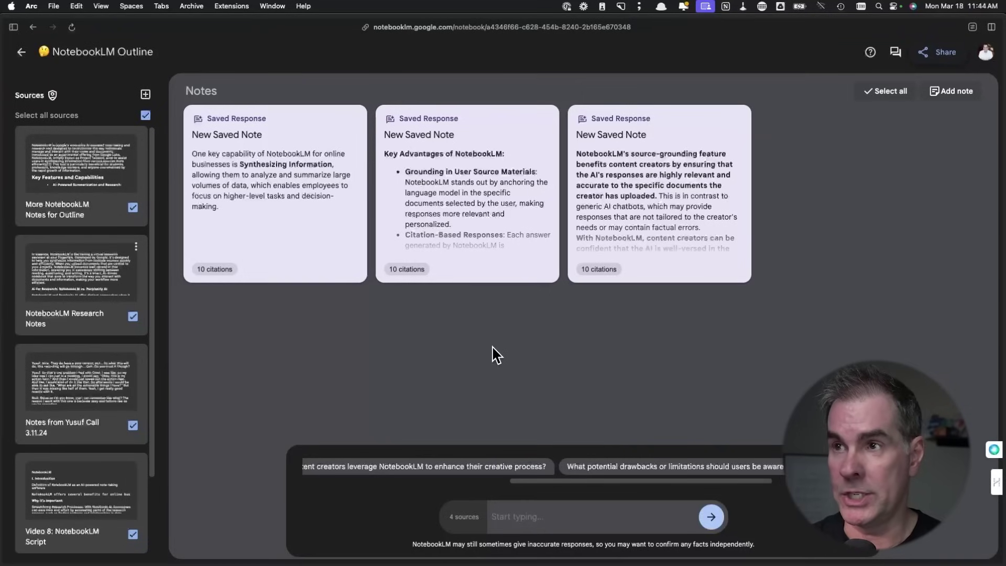
- Select all three saved notes and generate related ideas from them
{"action": "left_click", "coordinate": [890, 94]}
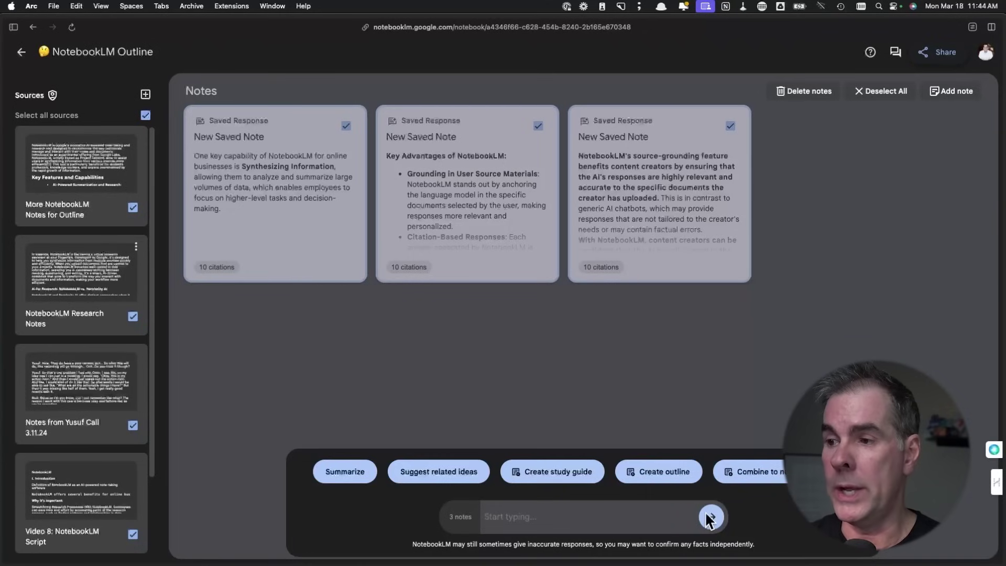
{"action": "left_click", "coordinate": [460, 474]}
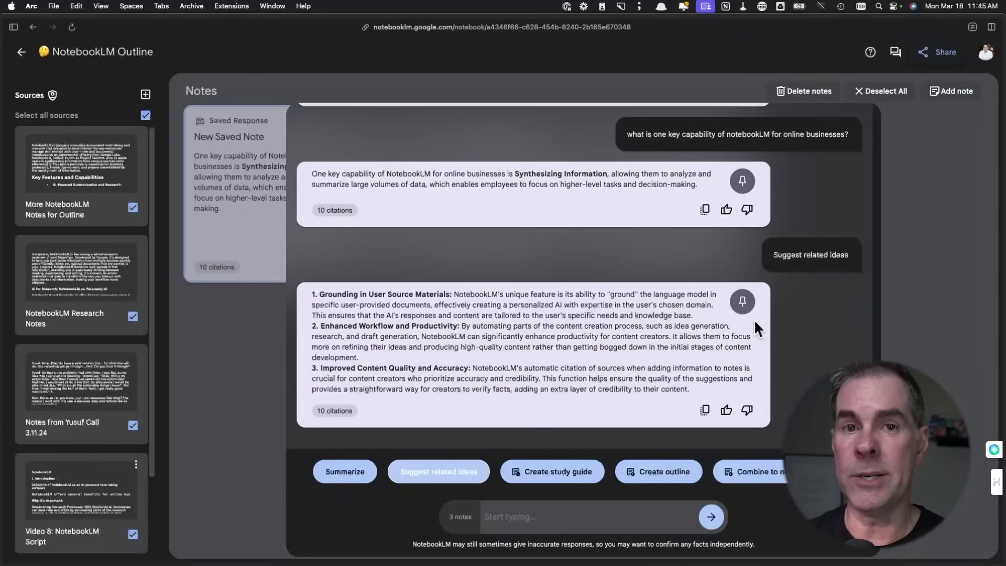
- Pin the related-ideas response on source grounding, workflow and content quality as a fourth note
{"action": "left_click", "coordinate": [741, 301]}
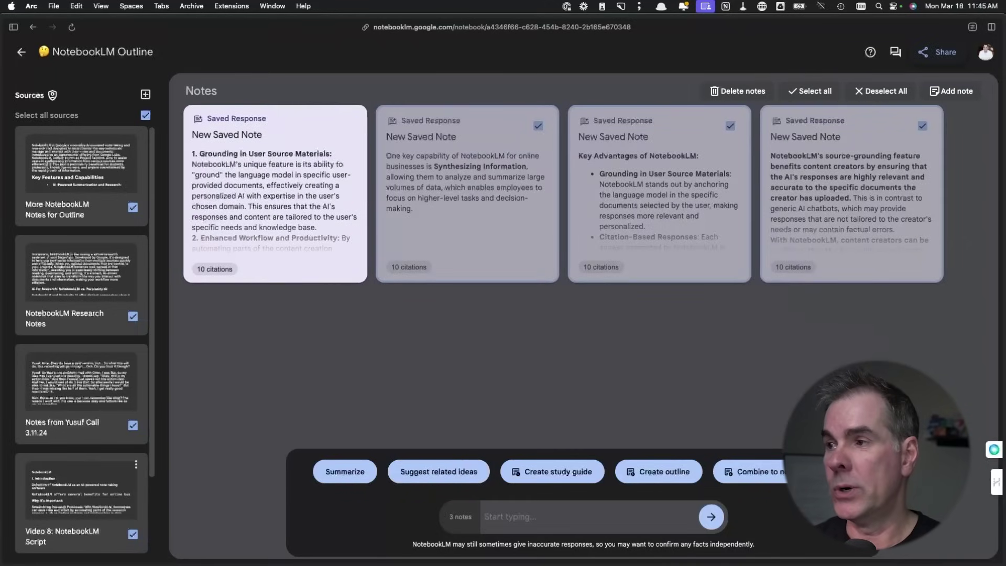